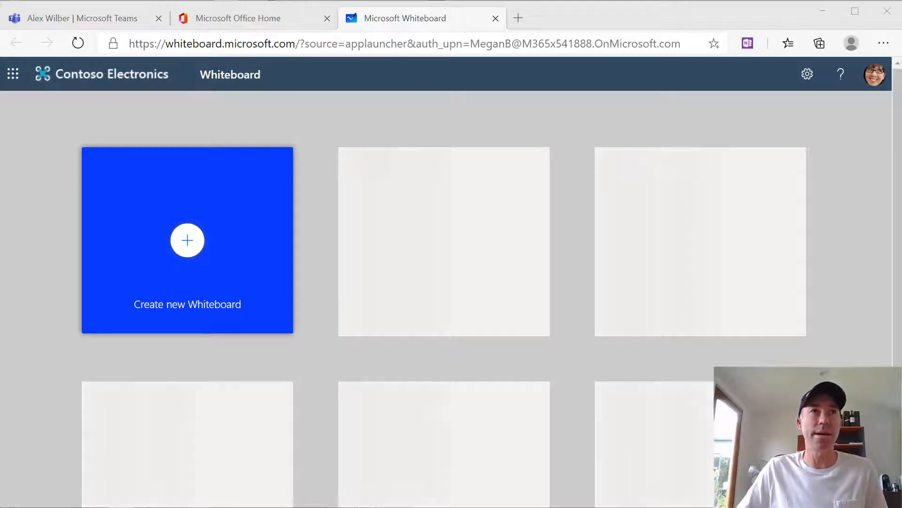
Step: Bring the Microsoft Whiteboard Windows app in front of the browser at full-screen size and create a new whiteboard
{"action": "left_click_drag", "start_coordinate": [901, 112], "coordinate": [529, 12]}
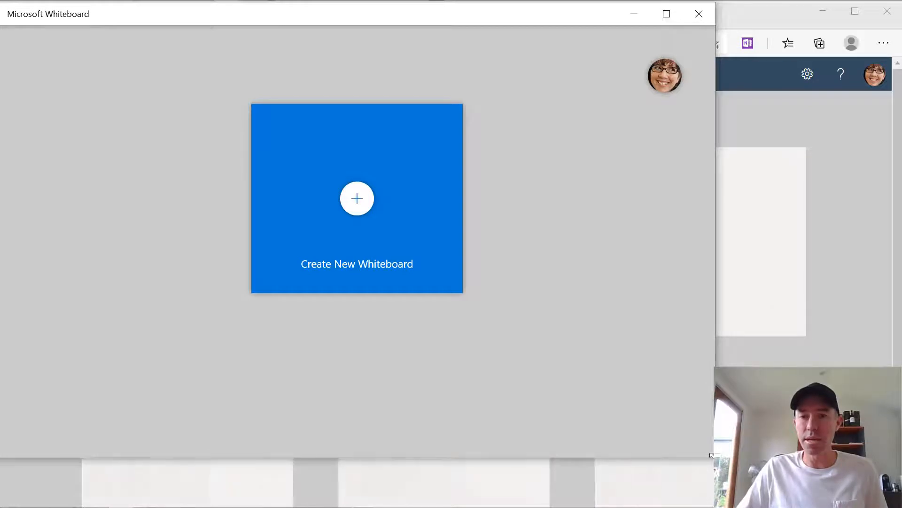
{"action": "left_click_drag", "start_coordinate": [711, 455], "coordinate": [901, 507]}
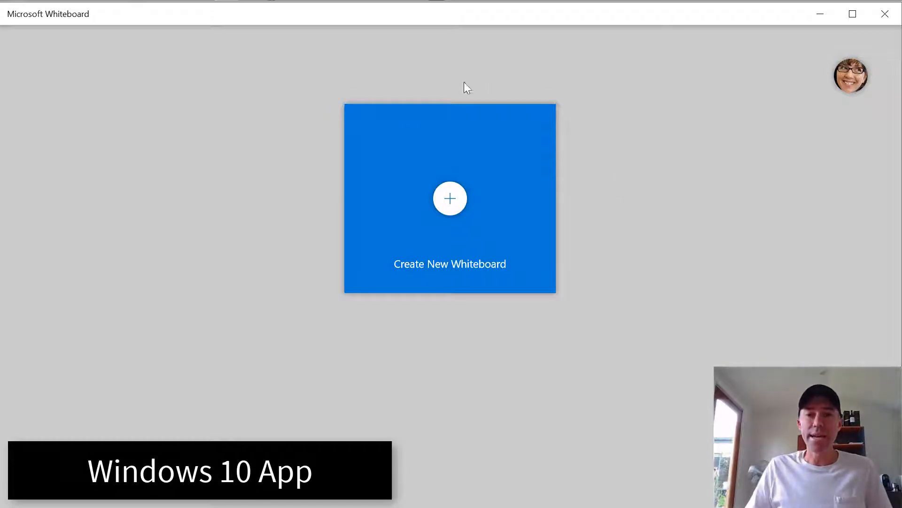
{"action": "left_click", "coordinate": [450, 199]}
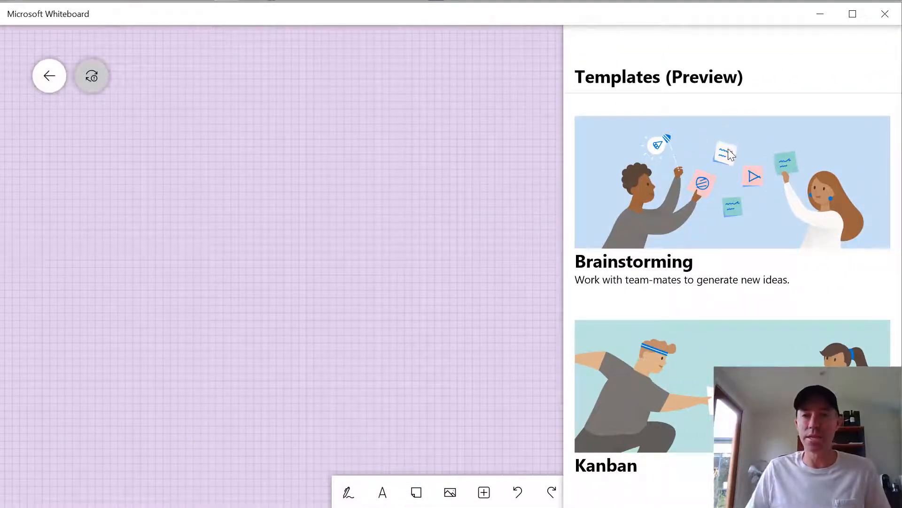
Step: Look through the available templates such as Brainstorming, Kanban and Retrospective, and return to the blank canvas without using one
{"action": "scroll", "coordinate": [729, 151], "scroll_direction": "down", "scroll_amount": 6}
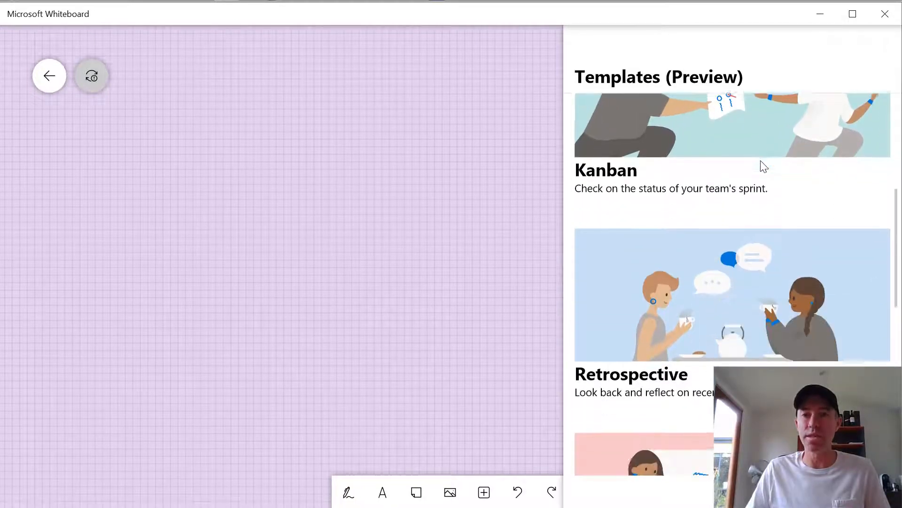
{"action": "scroll", "coordinate": [762, 165], "scroll_direction": "up", "scroll_amount": 5}
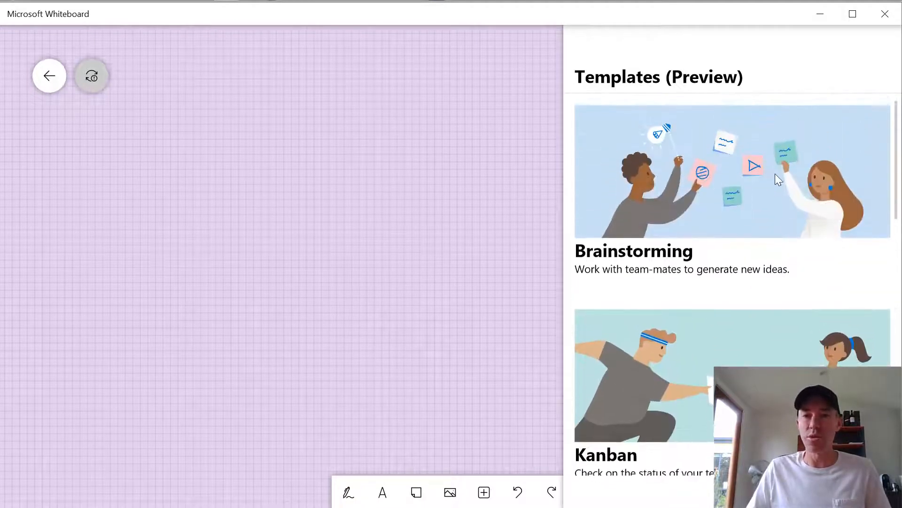
{"action": "scroll", "coordinate": [776, 172], "scroll_direction": "up", "scroll_amount": 1}
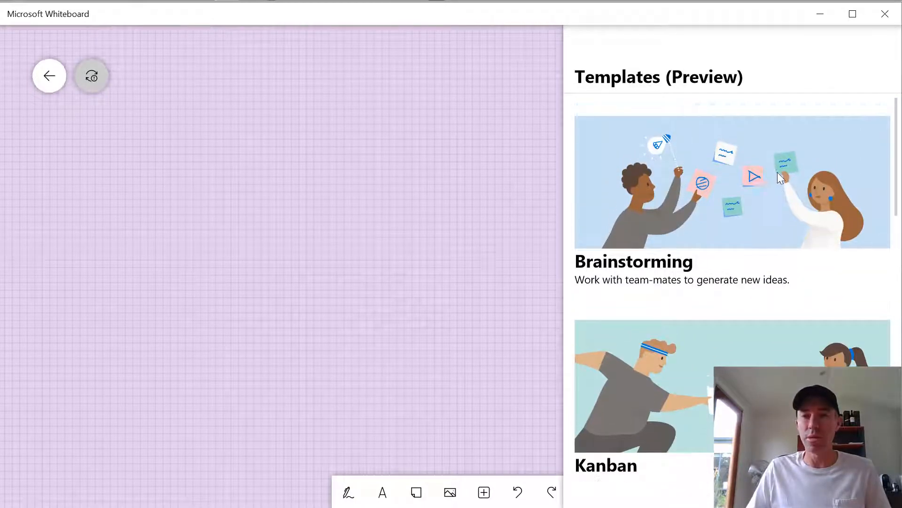
{"action": "left_click", "coordinate": [511, 193]}
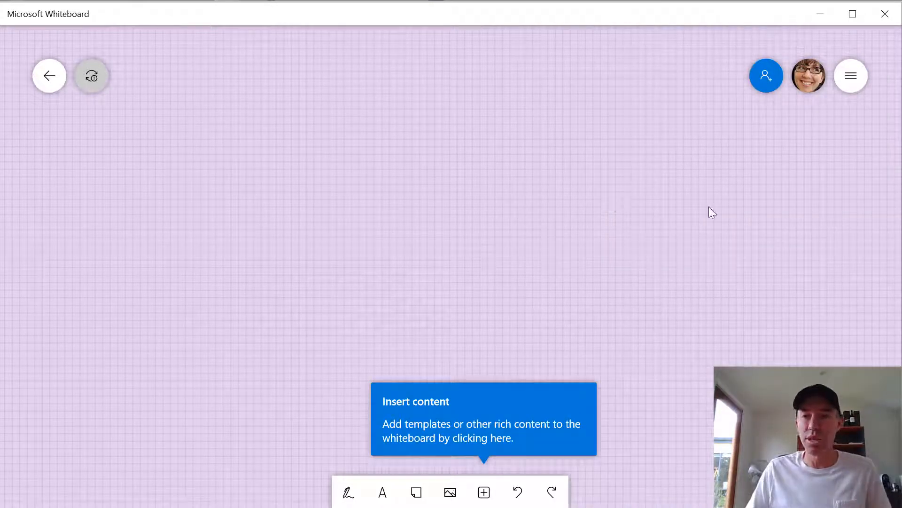
Step: Format the whiteboard background with the white colour and the Solid grid style
{"action": "left_click", "coordinate": [856, 81]}
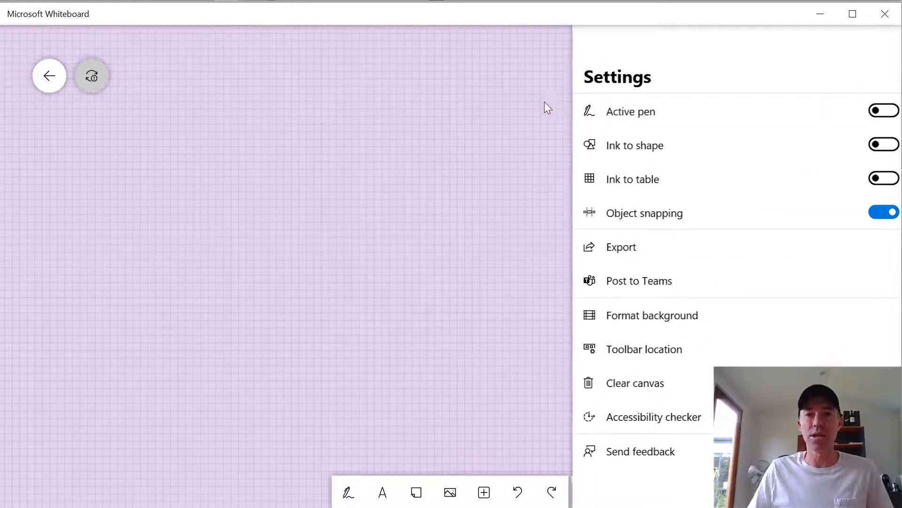
{"action": "left_click", "coordinate": [544, 102]}
{"action": "left_click", "coordinate": [849, 79]}
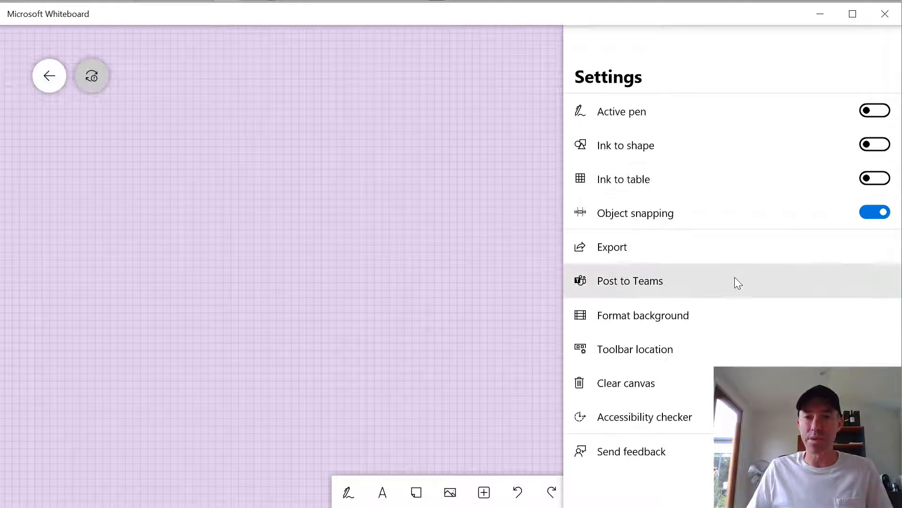
{"action": "left_click", "coordinate": [672, 320]}
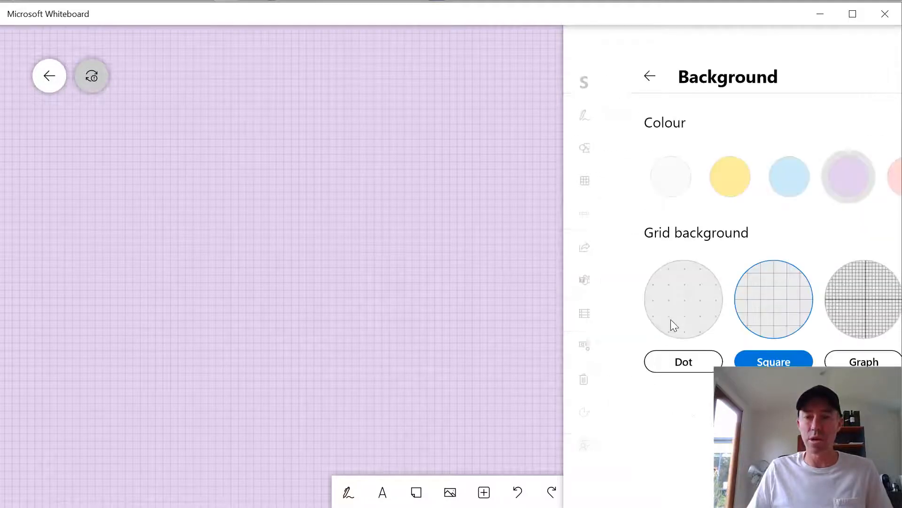
{"action": "left_click", "coordinate": [609, 176]}
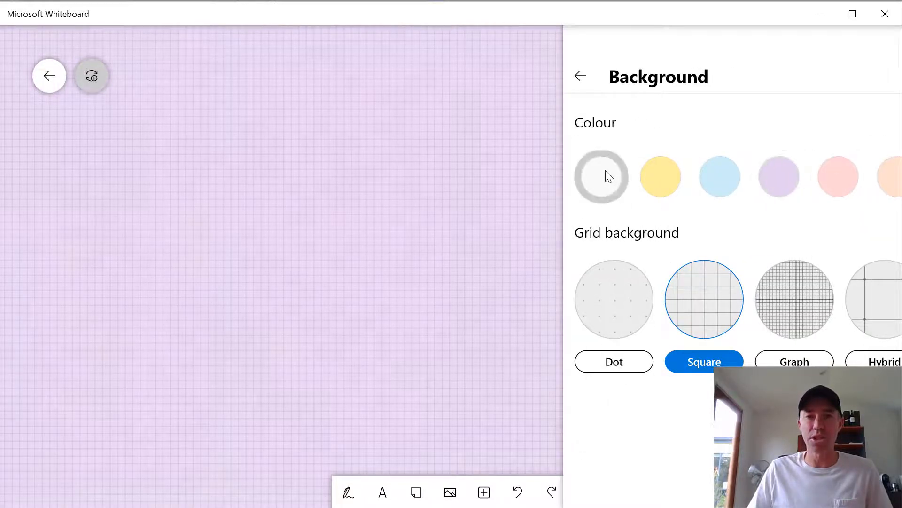
{"action": "mouse_move", "coordinate": [643, 371]}
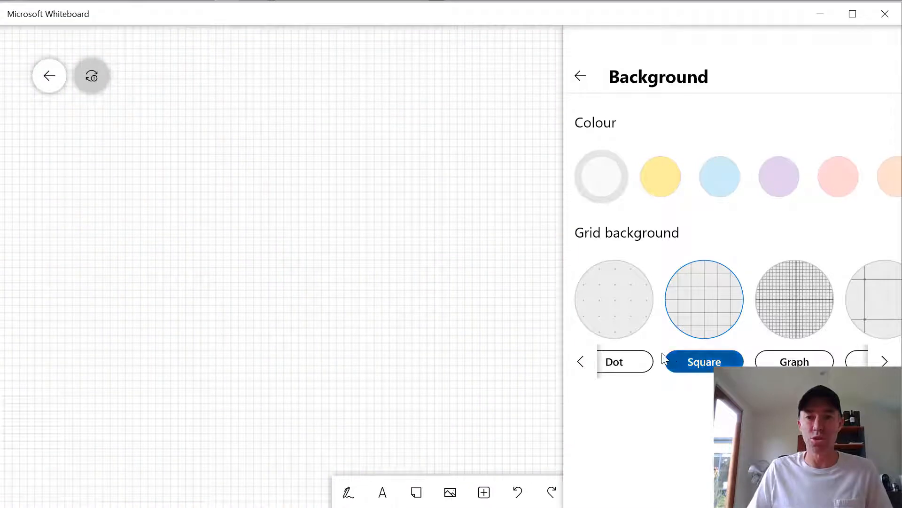
{"action": "left_click", "coordinate": [587, 366]}
{"action": "left_click", "coordinate": [619, 294]}
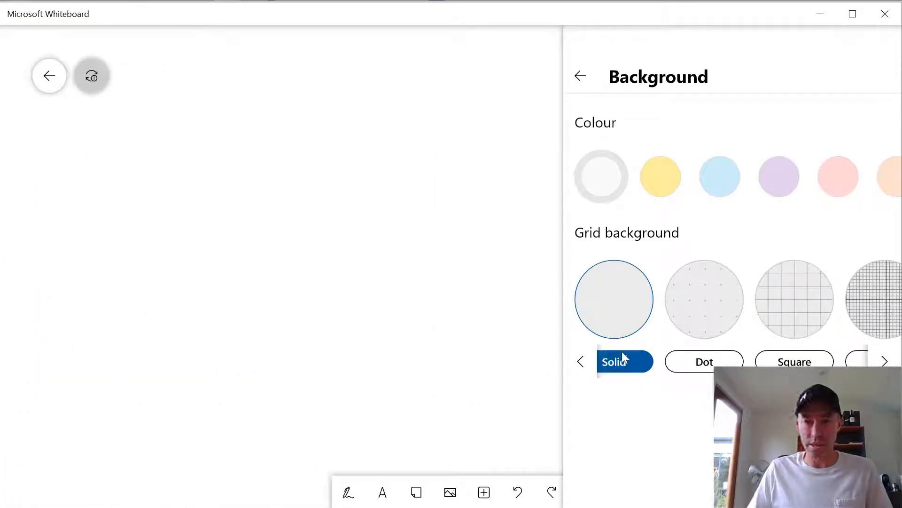
{"action": "left_click", "coordinate": [580, 78]}
{"action": "left_click", "coordinate": [509, 109]}
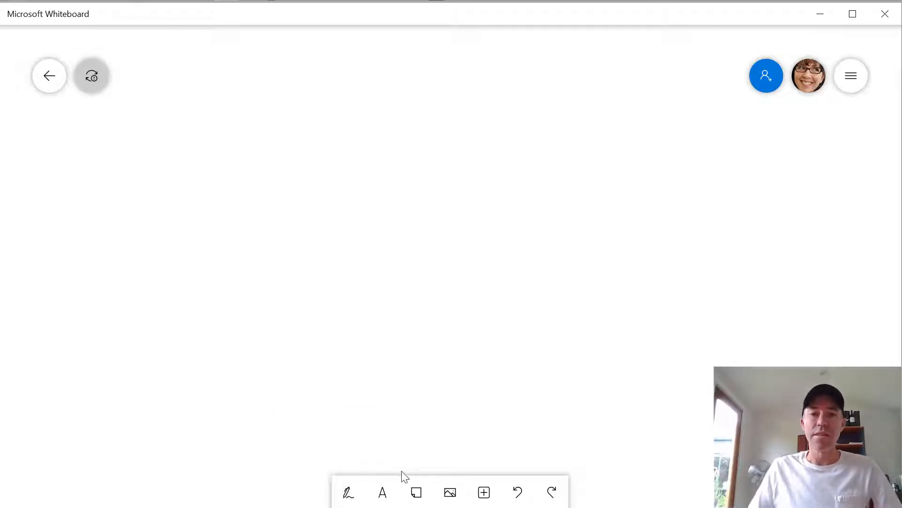
Step: Handwrite "Hi there" in the middle of the canvas with the rainbow pen
{"action": "left_click", "coordinate": [350, 492]}
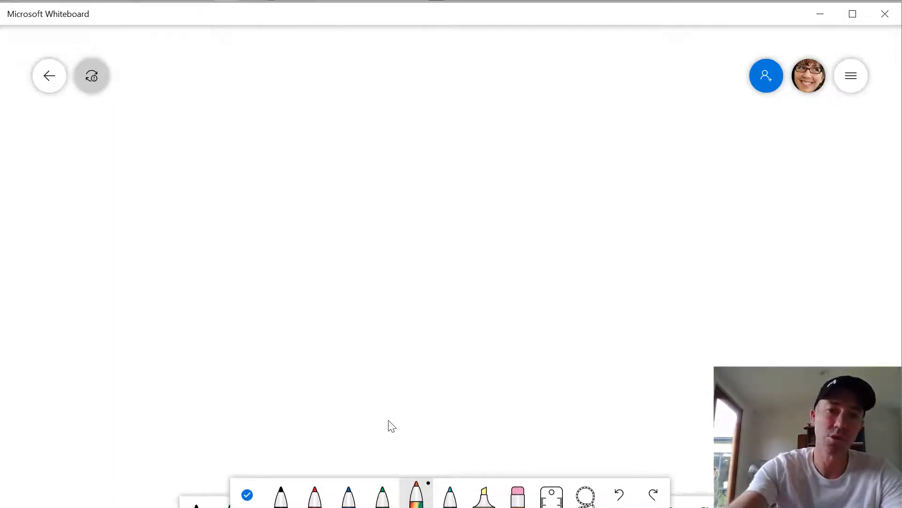
{"action": "mouse_move", "coordinate": [314, 248]}
{"action": "left_mouse_down"}
{"action": "mouse_move", "coordinate": [330, 299]}
{"action": "mouse_move", "coordinate": [342, 271]}
{"action": "left_mouse_up"}
{"action": "left_click_drag", "start_coordinate": [337, 228], "coordinate": [362, 293]}
{"action": "left_click_drag", "start_coordinate": [370, 263], "coordinate": [383, 288]}
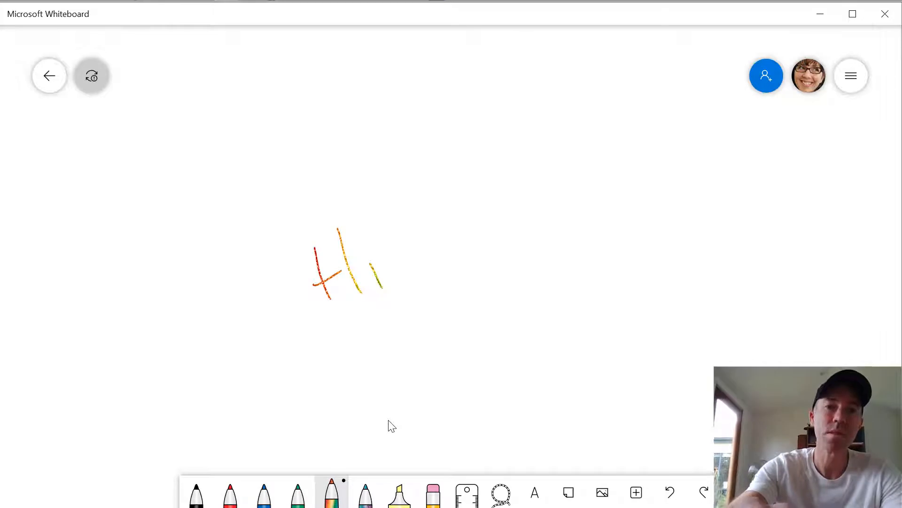
{"action": "left_click_drag", "start_coordinate": [401, 219], "coordinate": [420, 266]}
{"action": "left_click_drag", "start_coordinate": [396, 254], "coordinate": [422, 239]}
{"action": "mouse_move", "coordinate": [420, 190]}
{"action": "left_mouse_down"}
{"action": "mouse_move", "coordinate": [480, 238]}
{"action": "mouse_move", "coordinate": [513, 217]}
{"action": "mouse_move", "coordinate": [559, 216]}
{"action": "left_mouse_up"}
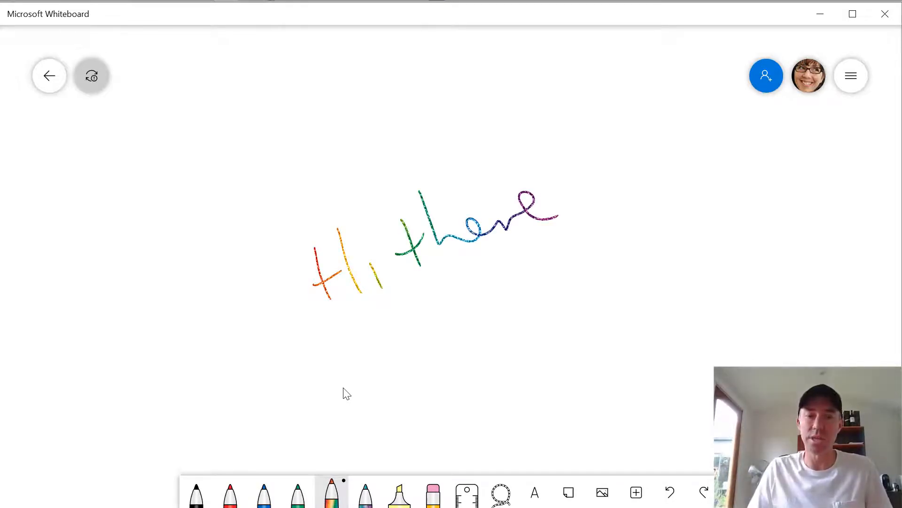
Step: Switch to the black pen and set its thickness to the second-thinnest size
{"action": "left_click", "coordinate": [196, 498]}
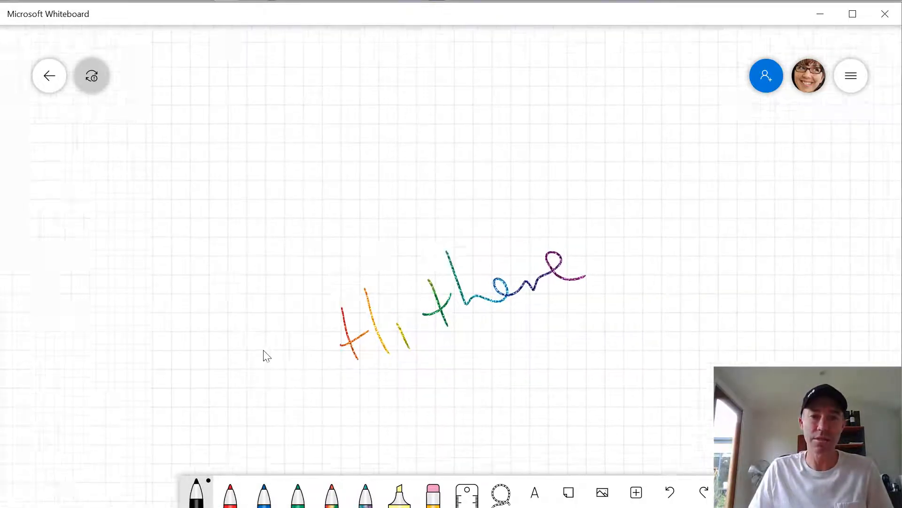
{"action": "left_click", "coordinate": [196, 494]}
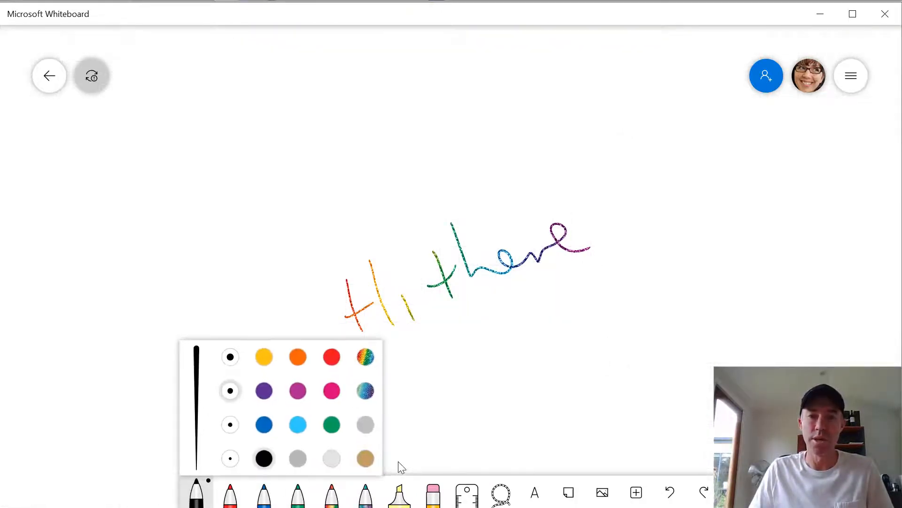
{"action": "left_click", "coordinate": [230, 425]}
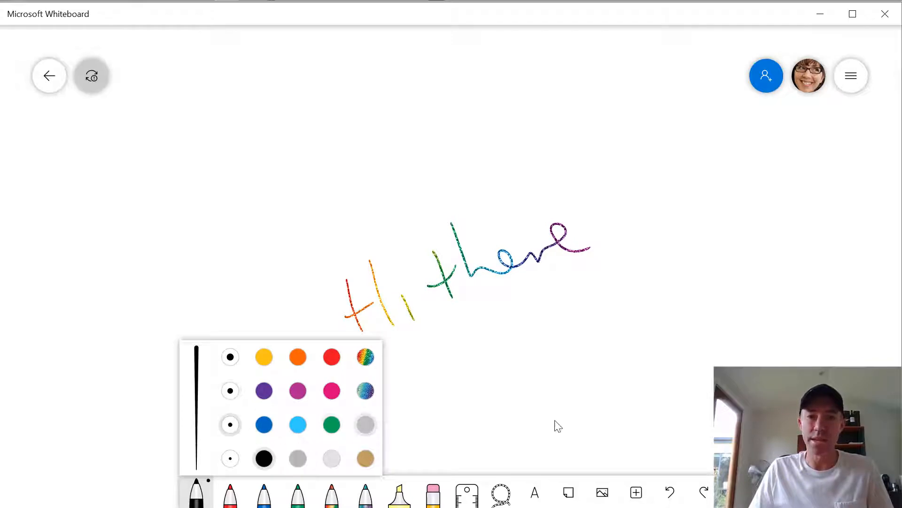
{"action": "left_click", "coordinate": [529, 400]}
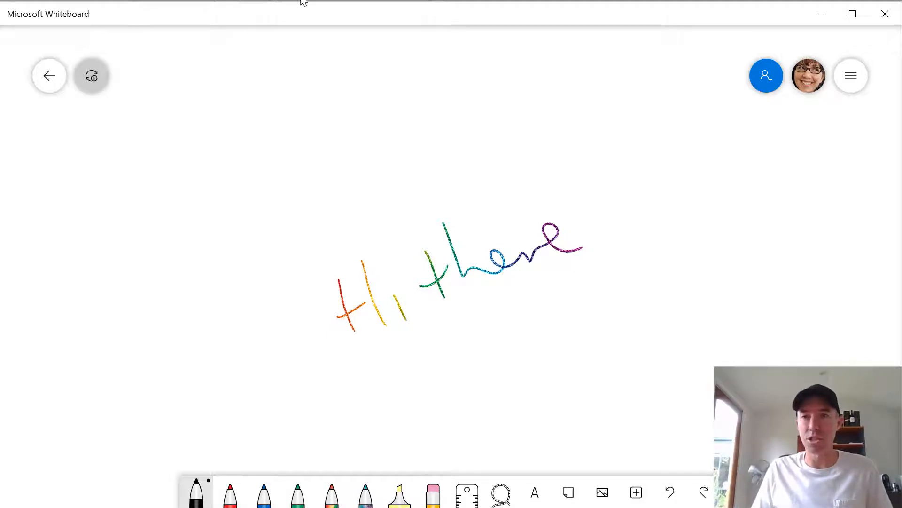
Step: Invite the first suggested contact to collaborate on the whiteboard
{"action": "left_click", "coordinate": [772, 80]}
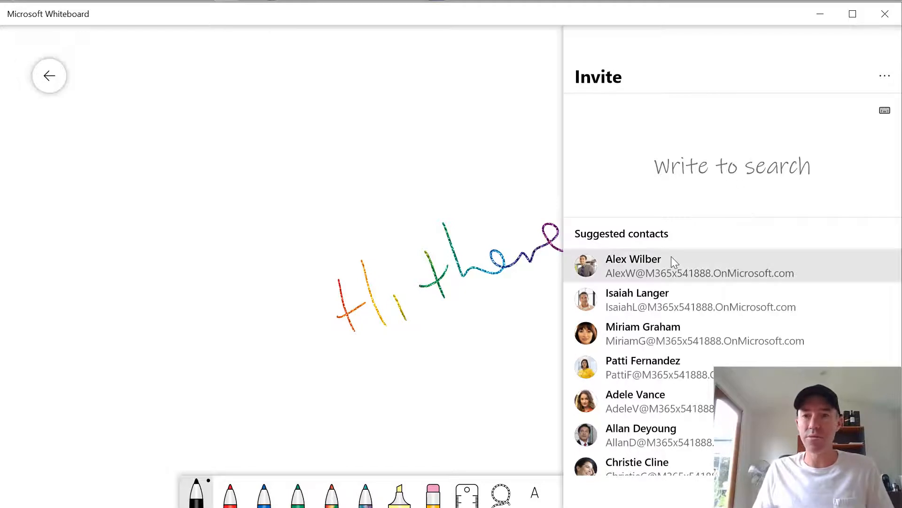
{"action": "left_click", "coordinate": [637, 264]}
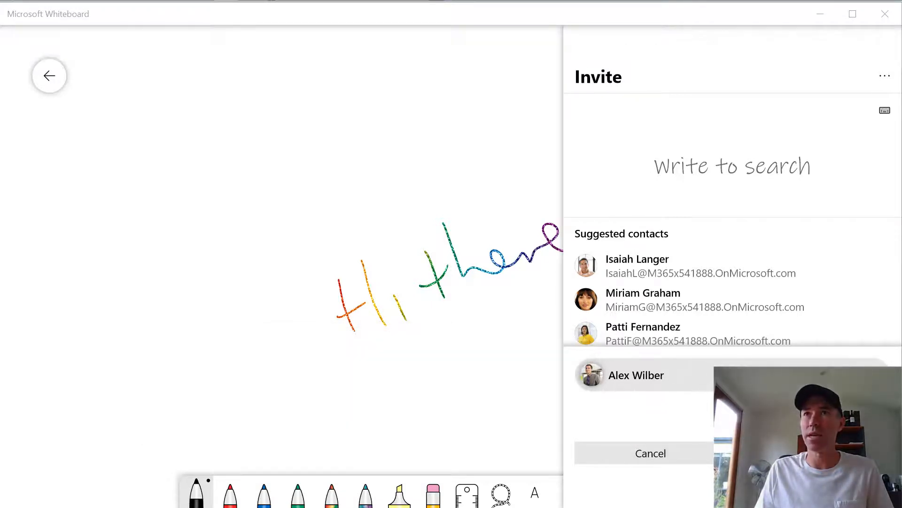
{"action": "left_click", "coordinate": [814, 453]}
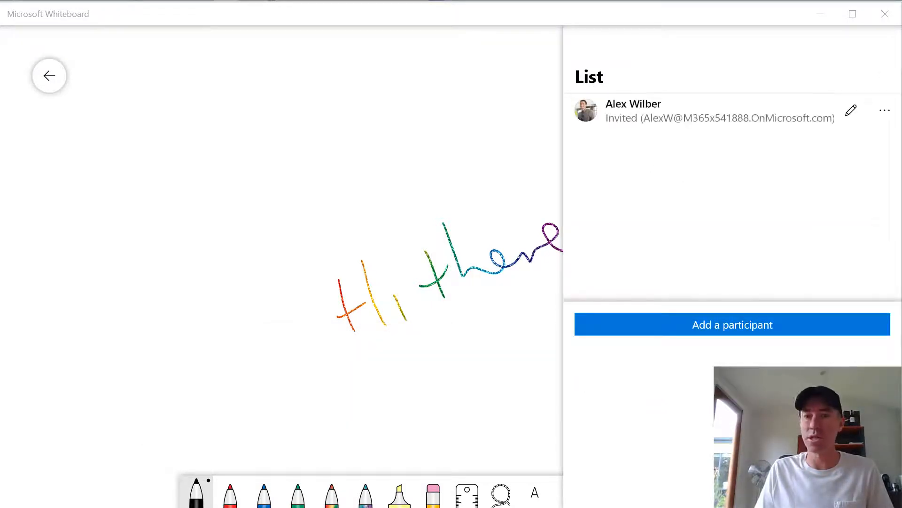
Step: Switch to the invitee's Outlook inbox in the browser and open the shared whiteboard from the newest sharing email
{"action": "left_click_drag", "start_coordinate": [901, 78], "coordinate": [622, 30]}
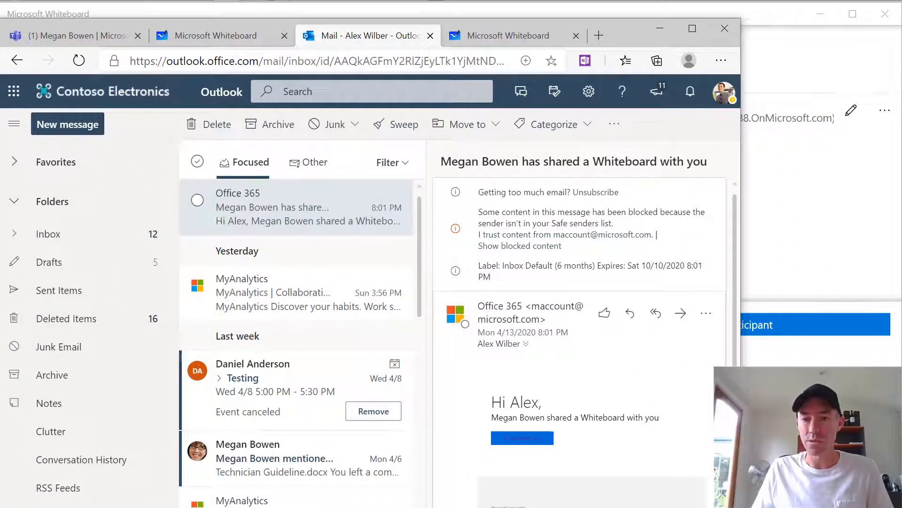
{"action": "left_click_drag", "start_coordinate": [741, 507], "coordinate": [897, 506]}
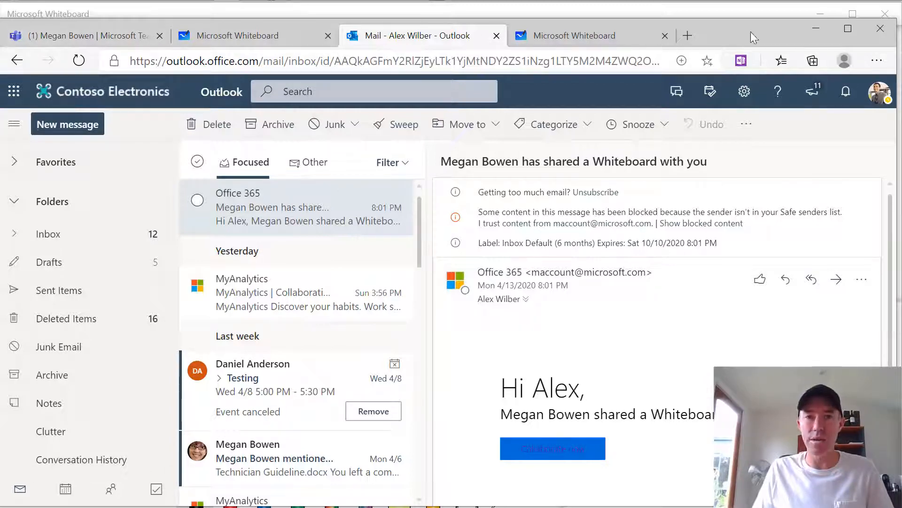
{"action": "left_click_drag", "start_coordinate": [751, 31], "coordinate": [755, 17]}
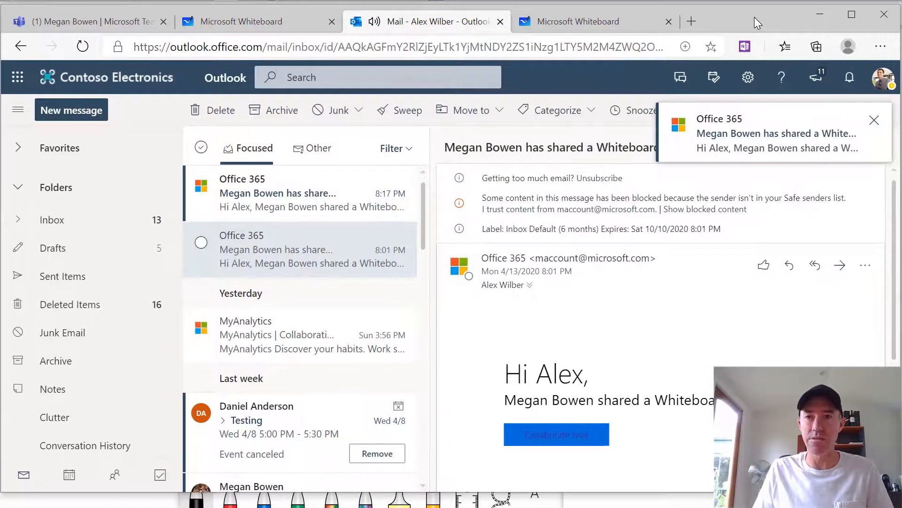
{"action": "left_click", "coordinate": [285, 204]}
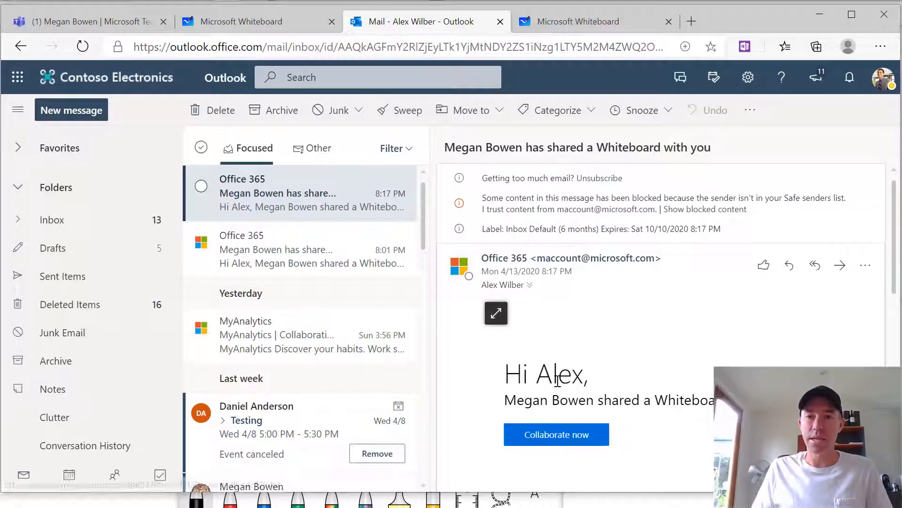
{"action": "left_click", "coordinate": [554, 439]}
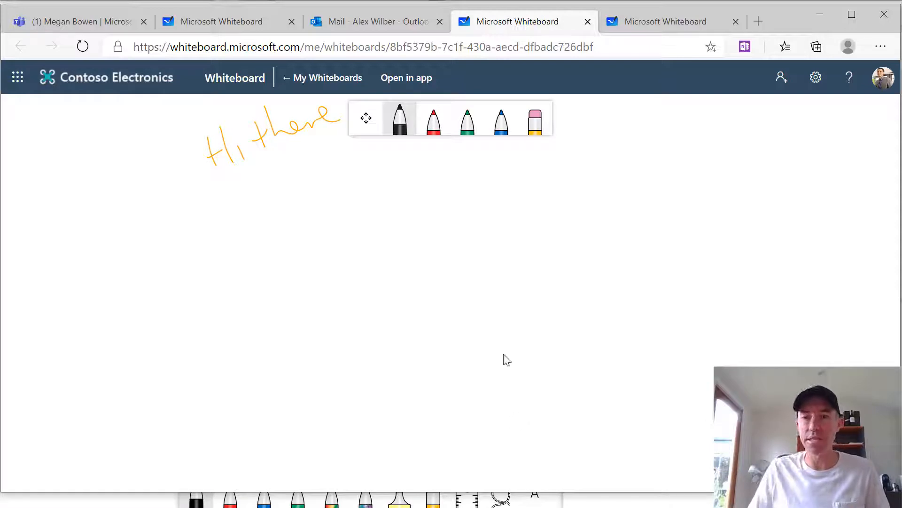
Step: Handwrite the invitee's first name below the greeting on the web whiteboard with the black pen
{"action": "left_click", "coordinate": [400, 119]}
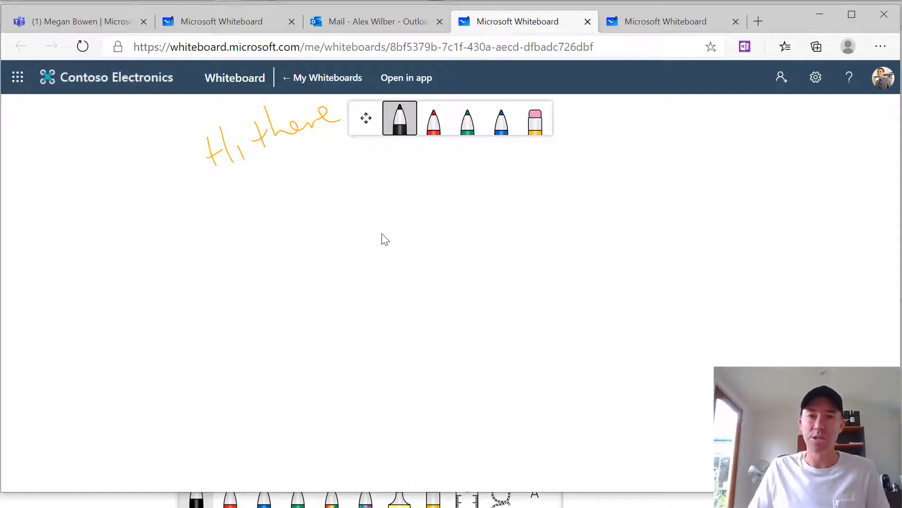
{"action": "left_click_drag", "start_coordinate": [219, 213], "coordinate": [217, 250]}
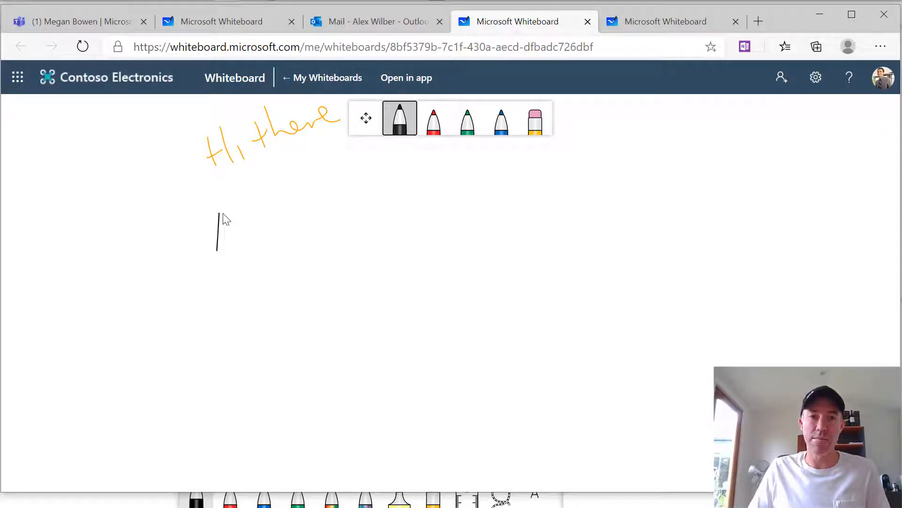
{"action": "mouse_move", "coordinate": [223, 213]}
{"action": "left_mouse_down"}
{"action": "mouse_move", "coordinate": [262, 263]}
{"action": "mouse_move", "coordinate": [260, 237]}
{"action": "left_mouse_up"}
{"action": "left_click_drag", "start_coordinate": [266, 203], "coordinate": [279, 270]}
{"action": "mouse_move", "coordinate": [284, 244]}
{"action": "left_mouse_down"}
{"action": "mouse_move", "coordinate": [316, 248]}
{"action": "mouse_move", "coordinate": [333, 262]}
{"action": "mouse_move", "coordinate": [364, 236]}
{"action": "mouse_move", "coordinate": [390, 272]}
{"action": "left_mouse_up"}
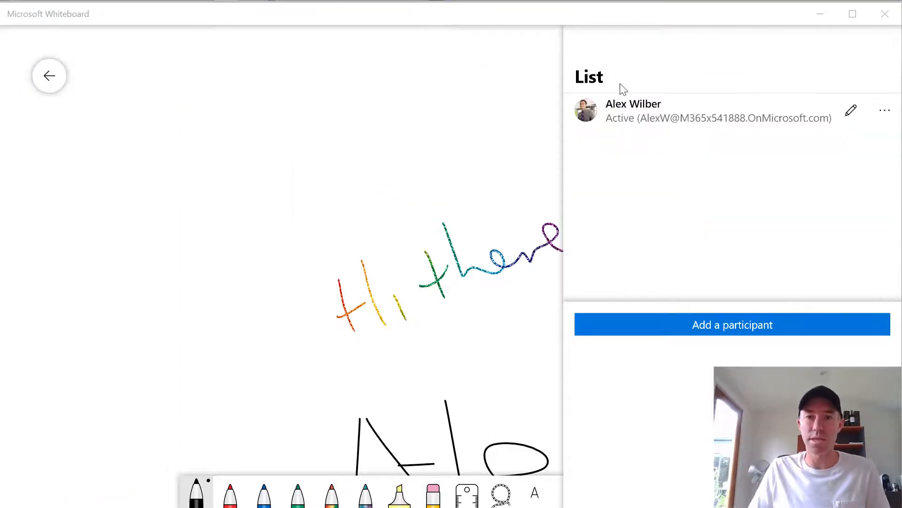
Step: Close the participant list in the Whiteboard app and draw a black looping doodle above the greeting from the browser whiteboard
{"action": "left_click", "coordinate": [362, 81]}
{"action": "scroll", "coordinate": [564, 202], "scroll_direction": "down", "scroll_amount": 5}
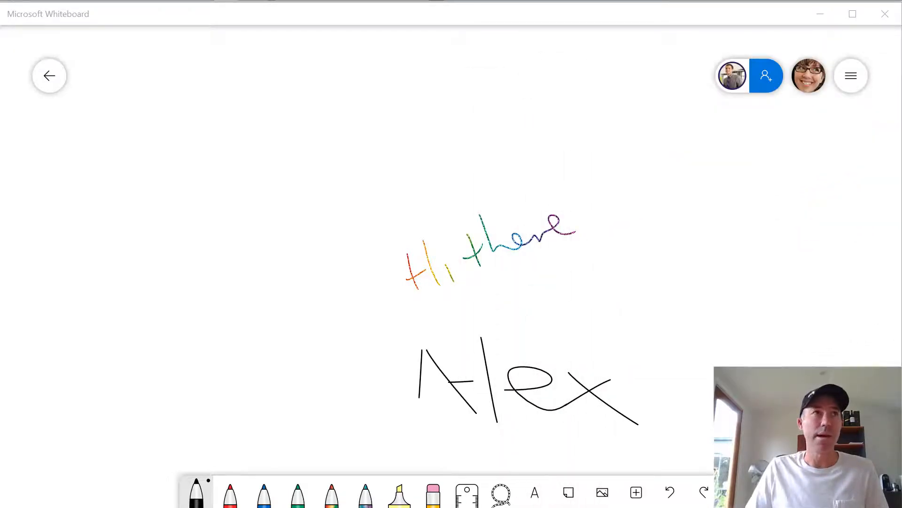
{"action": "mouse_move", "coordinate": [901, 136]}
{"action": "left_mouse_down"}
{"action": "mouse_move", "coordinate": [901, 69]}
{"action": "mouse_move", "coordinate": [771, 165]}
{"action": "mouse_move", "coordinate": [900, 336]}
{"action": "mouse_move", "coordinate": [901, 366]}
{"action": "left_mouse_up"}
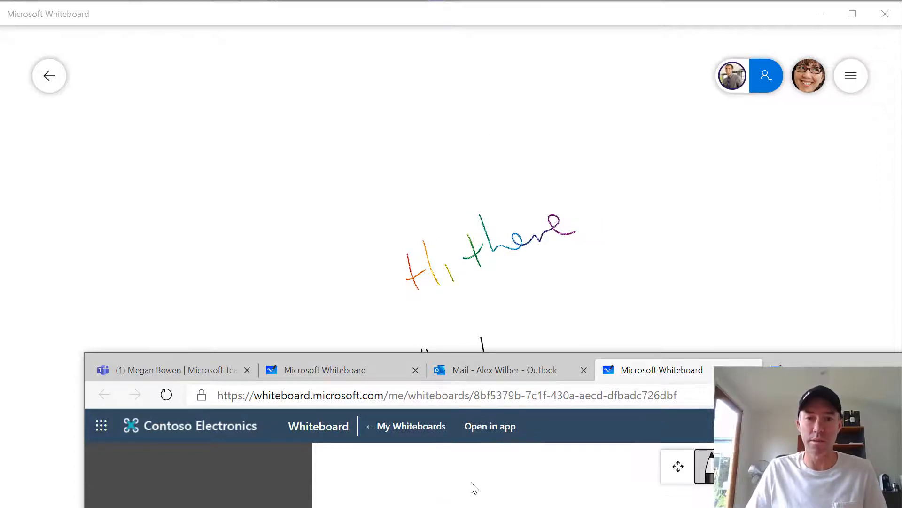
{"action": "mouse_move", "coordinate": [493, 482]}
{"action": "left_mouse_down"}
{"action": "mouse_move", "coordinate": [510, 507]}
{"action": "mouse_move", "coordinate": [521, 479]}
{"action": "mouse_move", "coordinate": [510, 497]}
{"action": "left_mouse_up"}
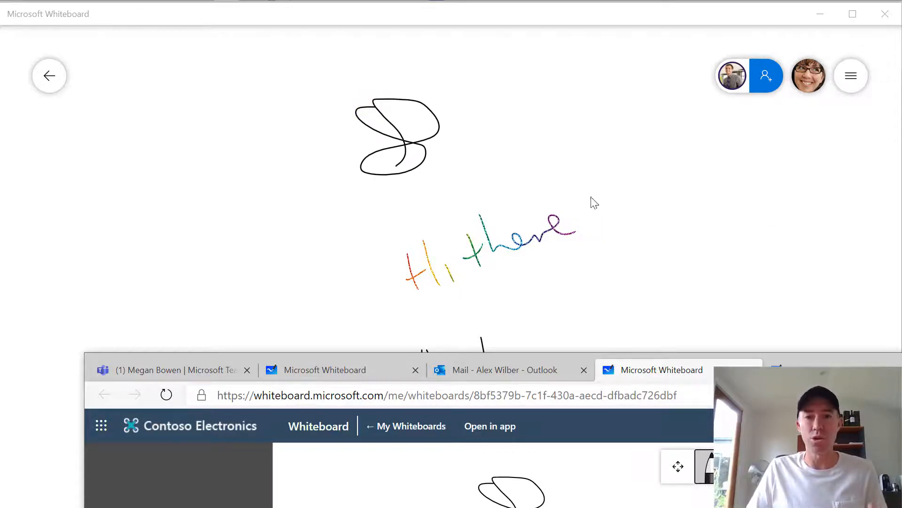
Step: Move the browser window off the Whiteboard app and pan across the canvas to explore the empty space around the ink
{"action": "mouse_move", "coordinate": [884, 368]}
{"action": "left_mouse_down"}
{"action": "mouse_move", "coordinate": [888, 395]}
{"action": "mouse_move", "coordinate": [901, 296]}
{"action": "left_mouse_up"}
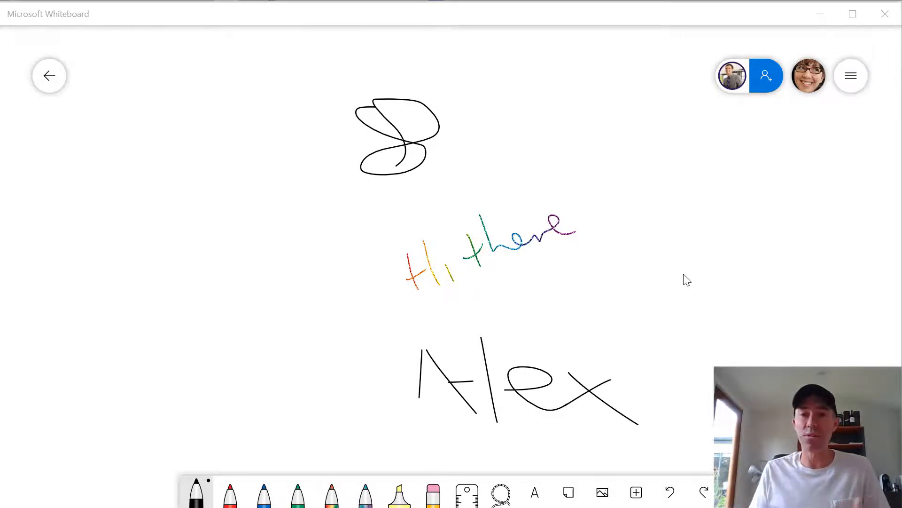
{"action": "left_click_drag", "start_coordinate": [708, 380], "coordinate": [612, 133]}
{"action": "mouse_move", "coordinate": [280, 337]}
{"action": "left_mouse_down"}
{"action": "mouse_move", "coordinate": [487, 341]}
{"action": "mouse_move", "coordinate": [305, 435]}
{"action": "left_mouse_up"}
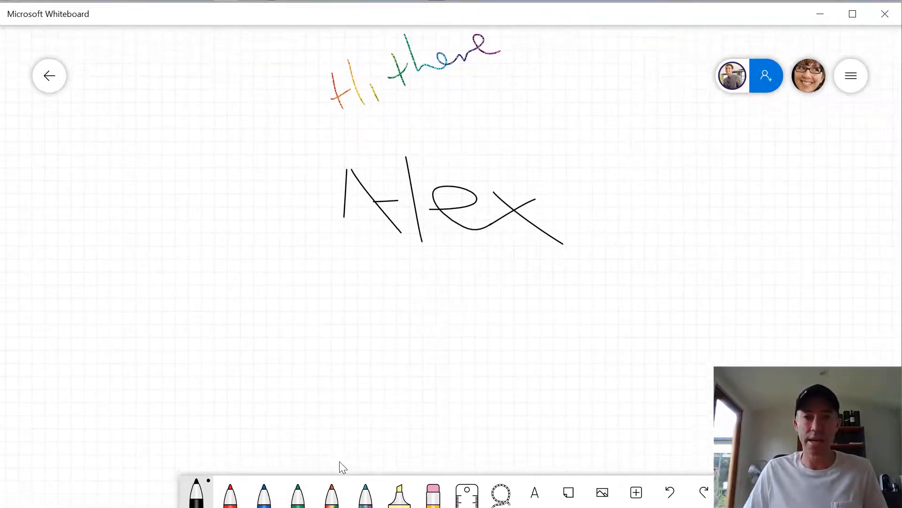
{"action": "mouse_move", "coordinate": [203, 258]}
{"action": "left_mouse_down"}
{"action": "mouse_move", "coordinate": [296, 345]}
{"action": "mouse_move", "coordinate": [254, 335]}
{"action": "left_mouse_up"}
{"action": "mouse_move", "coordinate": [257, 159]}
{"action": "left_mouse_down"}
{"action": "mouse_move", "coordinate": [237, 247]}
{"action": "mouse_move", "coordinate": [278, 151]}
{"action": "left_mouse_up"}
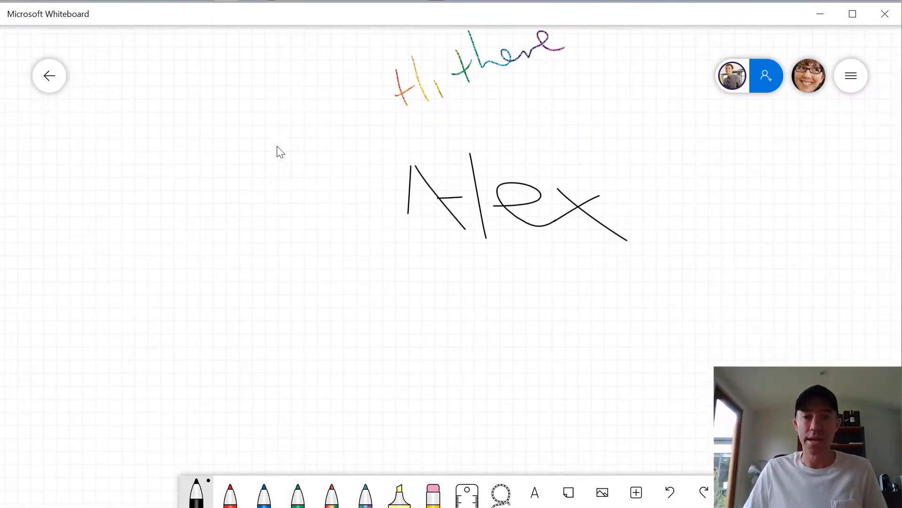
{"action": "left_click_drag", "start_coordinate": [341, 366], "coordinate": [404, 379]}
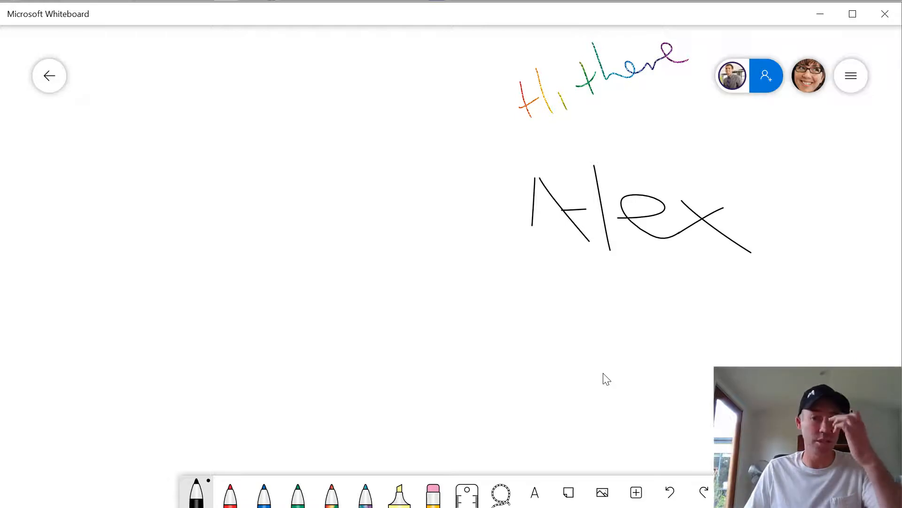
Step: Review the whiteboard's settings and its available export formats, and return to the canvas
{"action": "left_click", "coordinate": [854, 78]}
{"action": "left_click", "coordinate": [794, 142]}
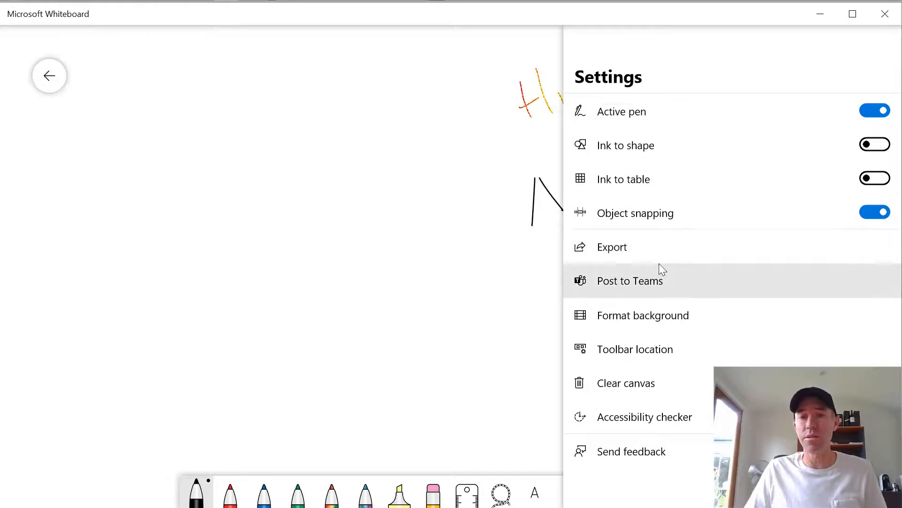
{"action": "left_click", "coordinate": [608, 248]}
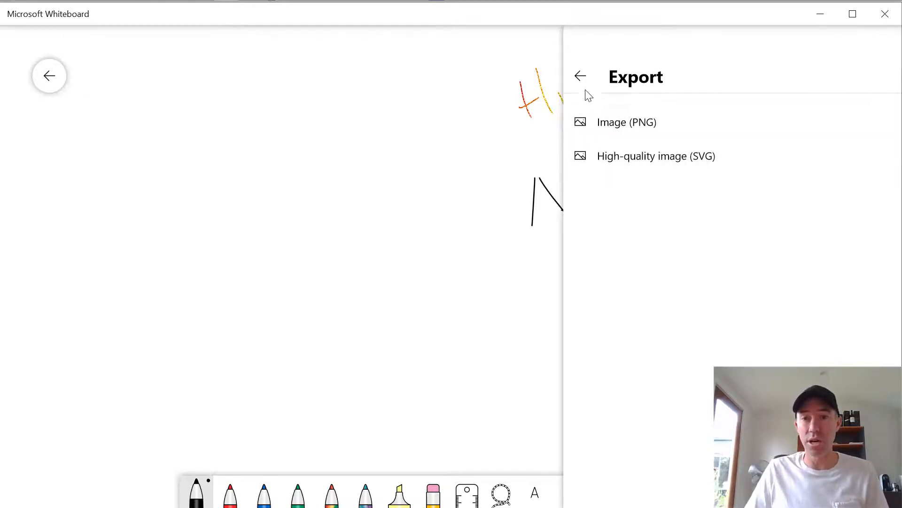
{"action": "left_click", "coordinate": [581, 76]}
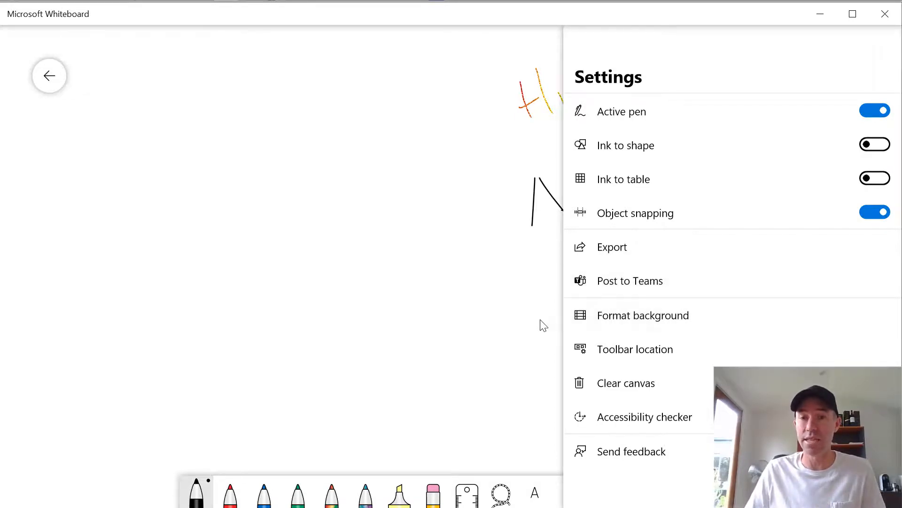
{"action": "left_click", "coordinate": [509, 316]}
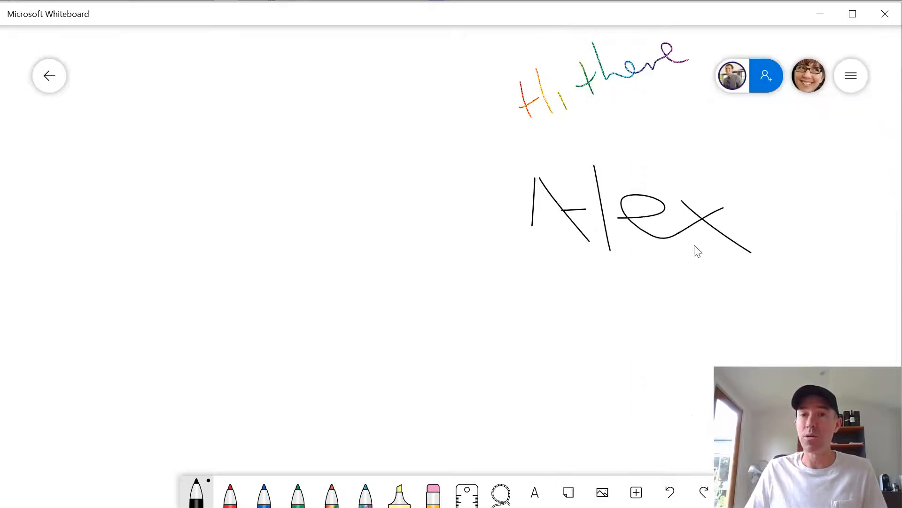
Step: Invite the fourth suggested contact to collaborate on the whiteboard and close the participant list
{"action": "left_click", "coordinate": [765, 77]}
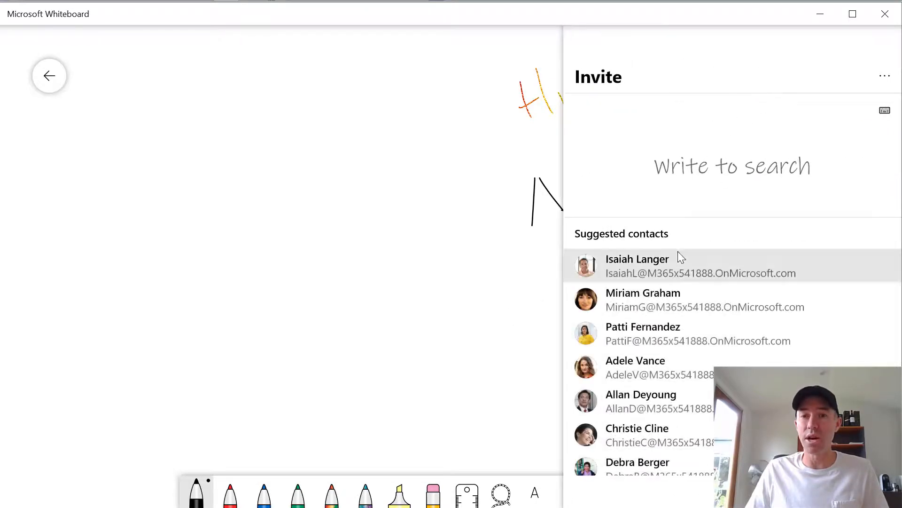
{"action": "left_click", "coordinate": [667, 369]}
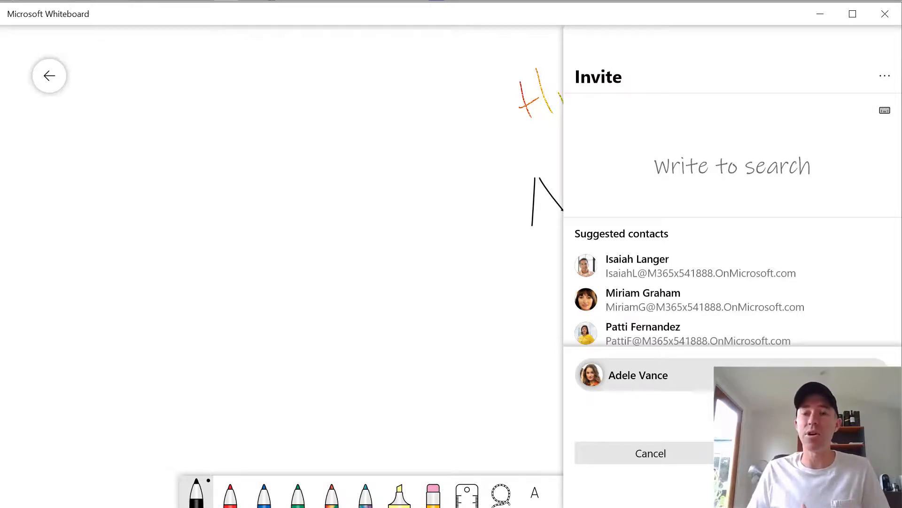
{"action": "left_click", "coordinate": [814, 453]}
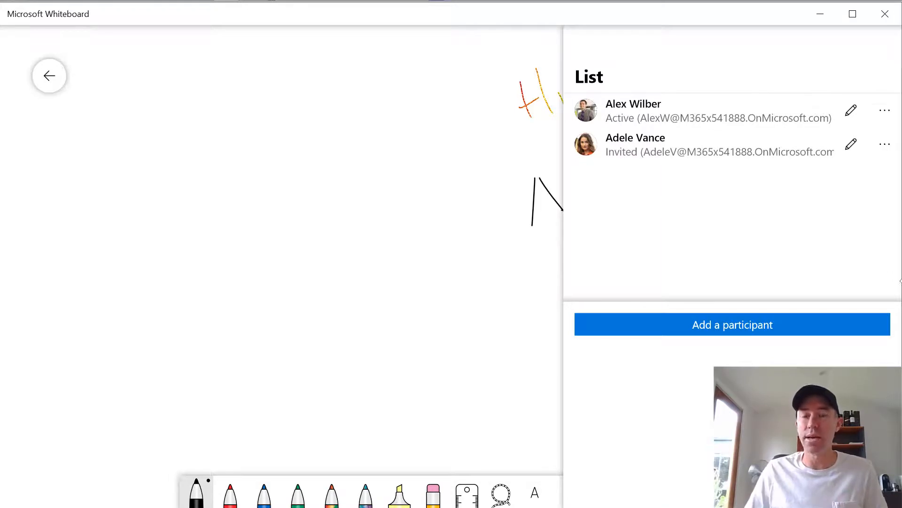
{"action": "left_click", "coordinate": [437, 278]}
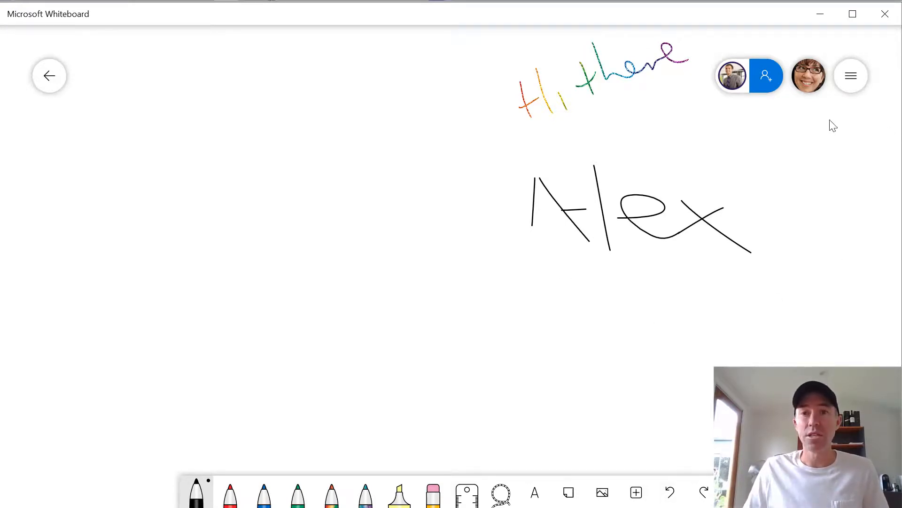
Step: Set both invited participants' permission on the whiteboard to Read-only
{"action": "left_click", "coordinate": [729, 75]}
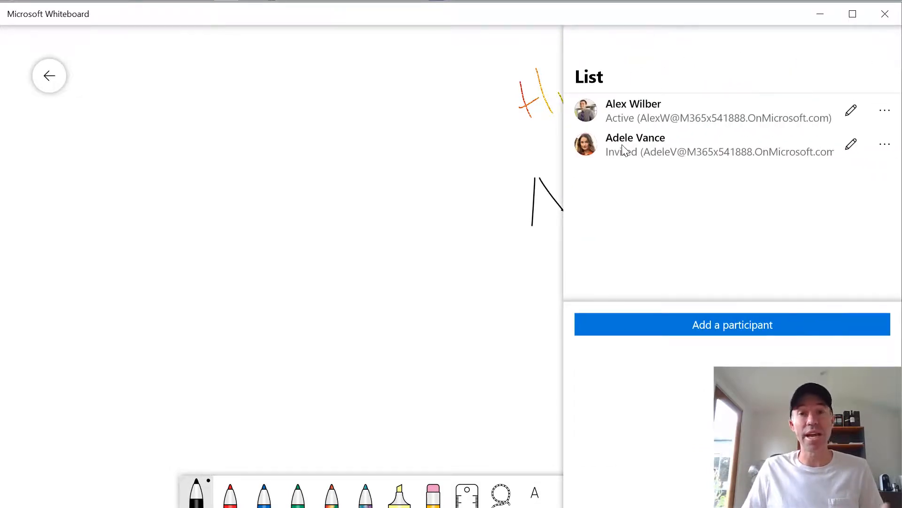
{"action": "left_click", "coordinate": [854, 111]}
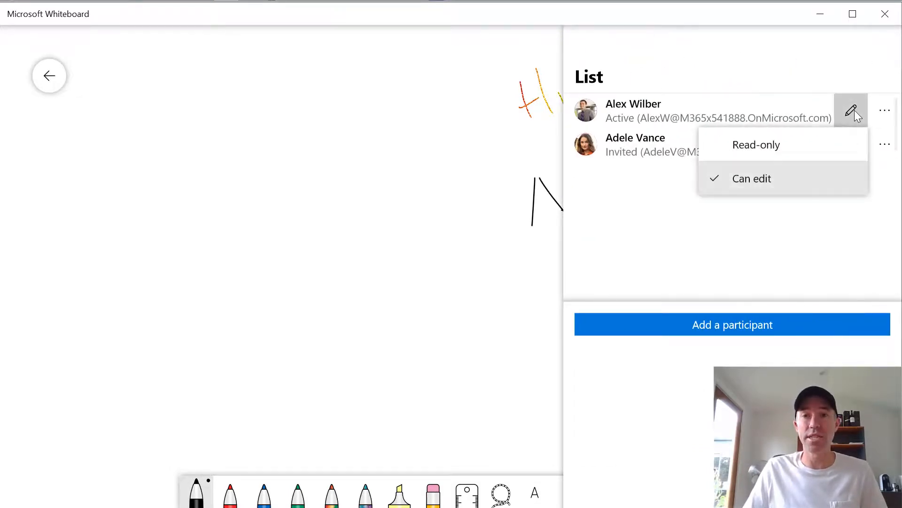
{"action": "left_click", "coordinate": [755, 144]}
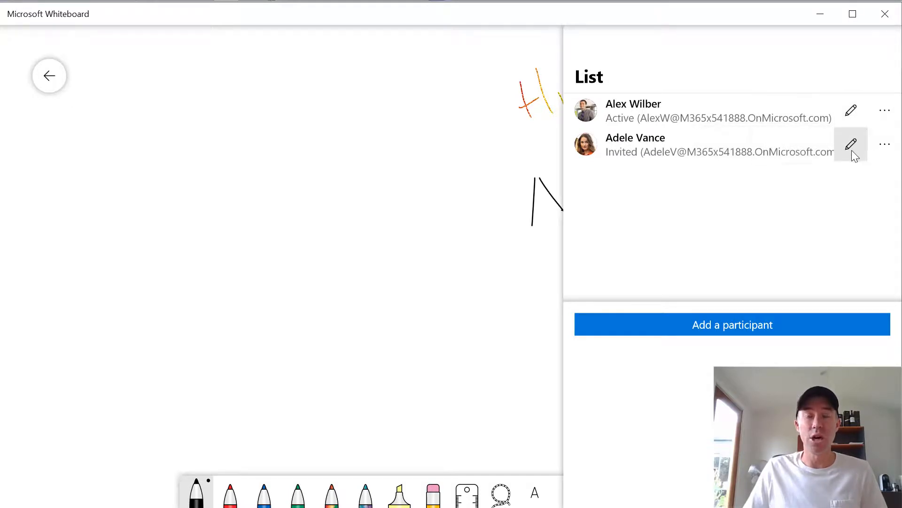
{"action": "left_click", "coordinate": [848, 151]}
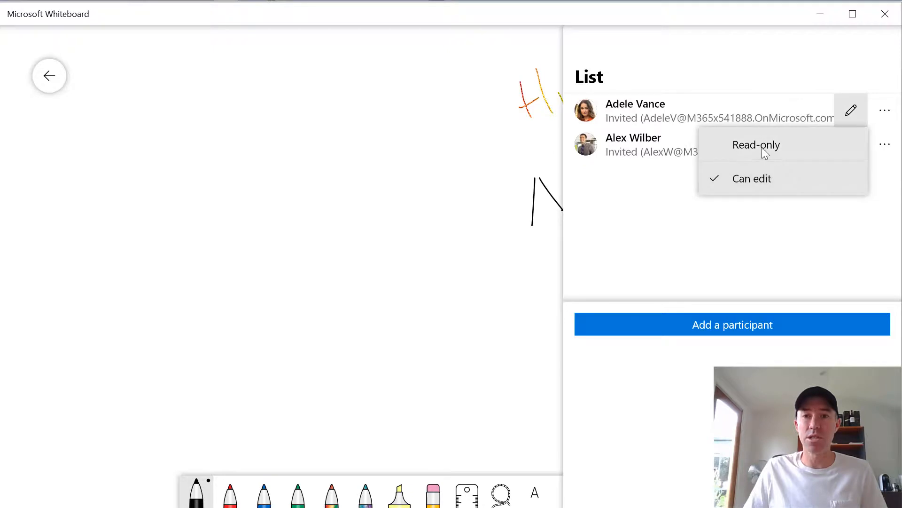
{"action": "left_click", "coordinate": [762, 148]}
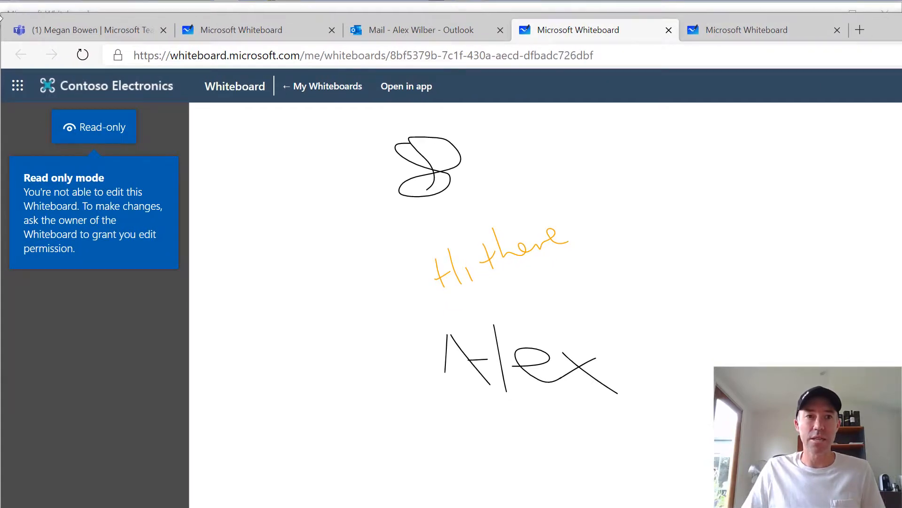
Step: Check the first invitee's access to the whiteboard in the browser, and return to the Whiteboard app's canvas
{"action": "left_click_drag", "start_coordinate": [3, 16], "coordinate": [512, 286]}
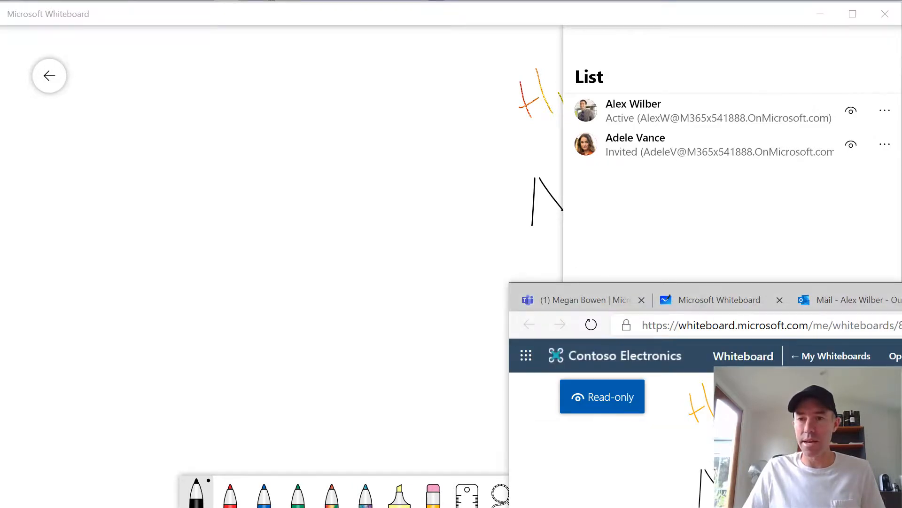
{"action": "left_click_drag", "start_coordinate": [901, 288], "coordinate": [414, 10]}
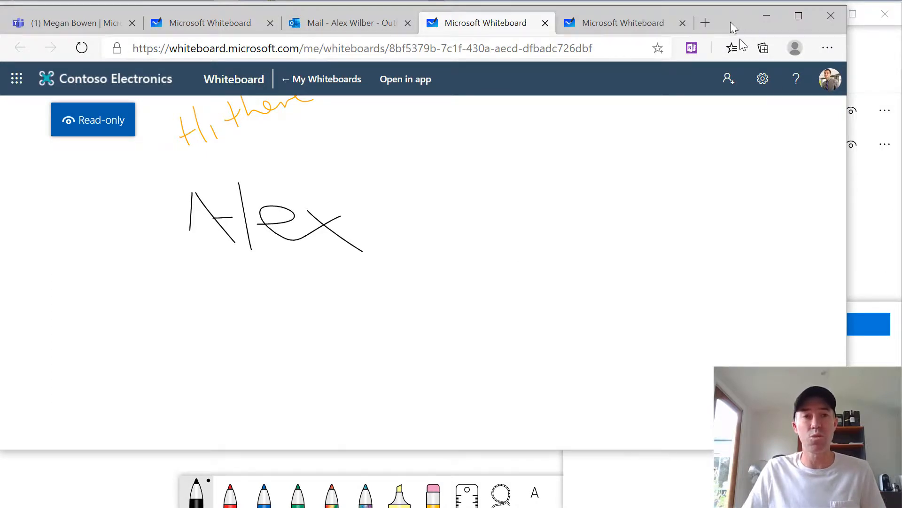
{"action": "left_click", "coordinate": [767, 16]}
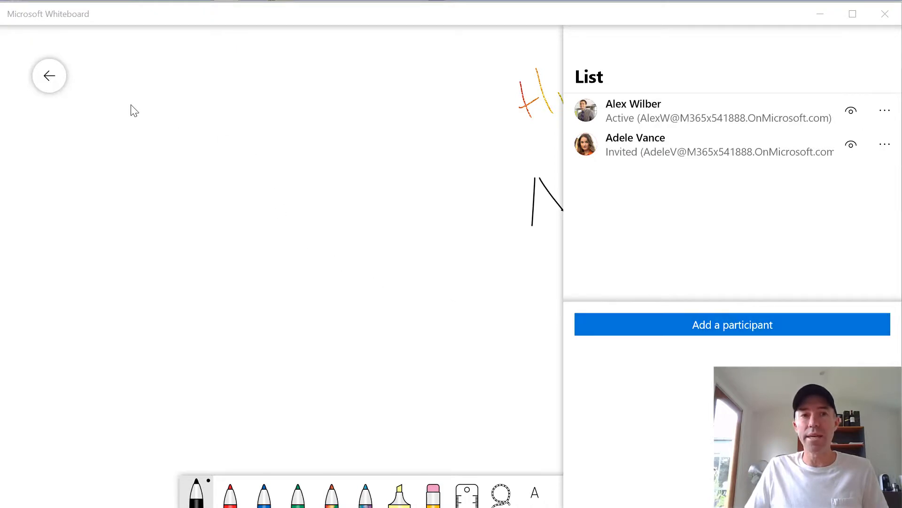
{"action": "left_click", "coordinate": [253, 93]}
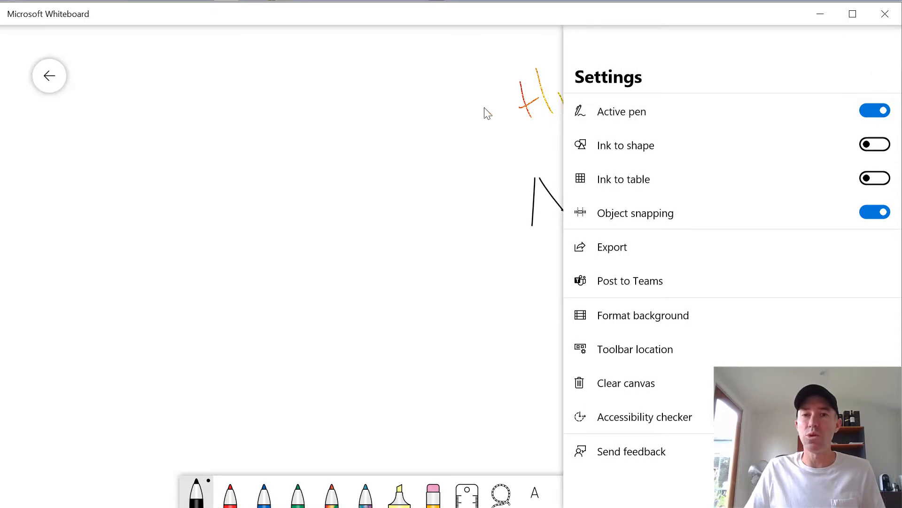
Step: Examine the web sharing link option among the whiteboard's invite options and return to the suggested contacts
{"action": "left_click", "coordinate": [403, 94]}
{"action": "left_click", "coordinate": [731, 75]}
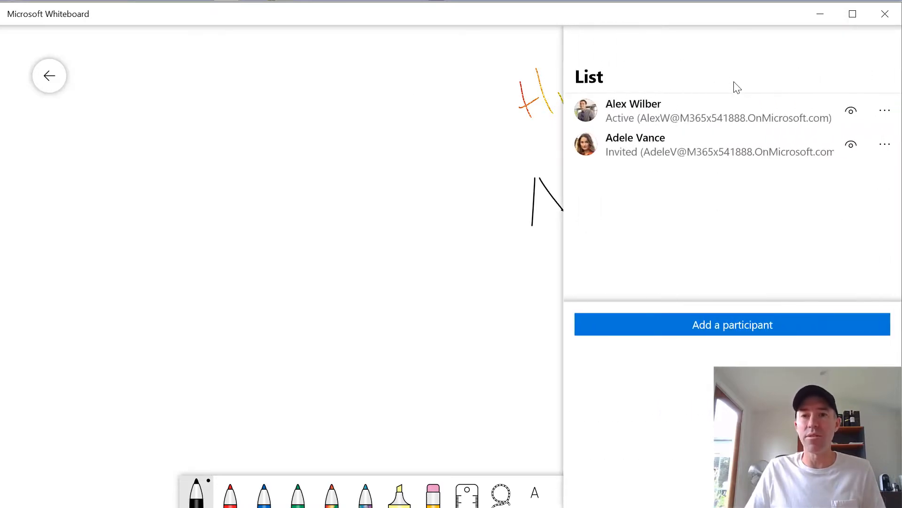
{"action": "left_click", "coordinate": [807, 327]}
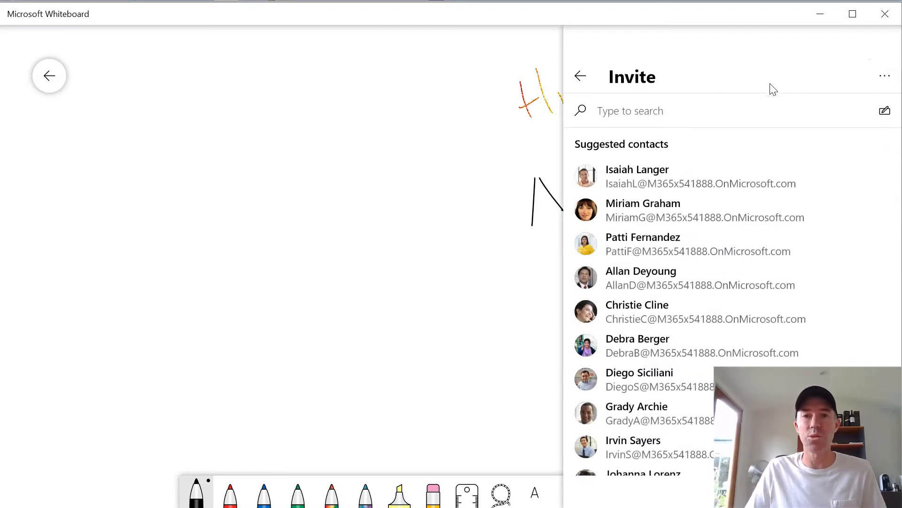
{"action": "left_click", "coordinate": [885, 80]}
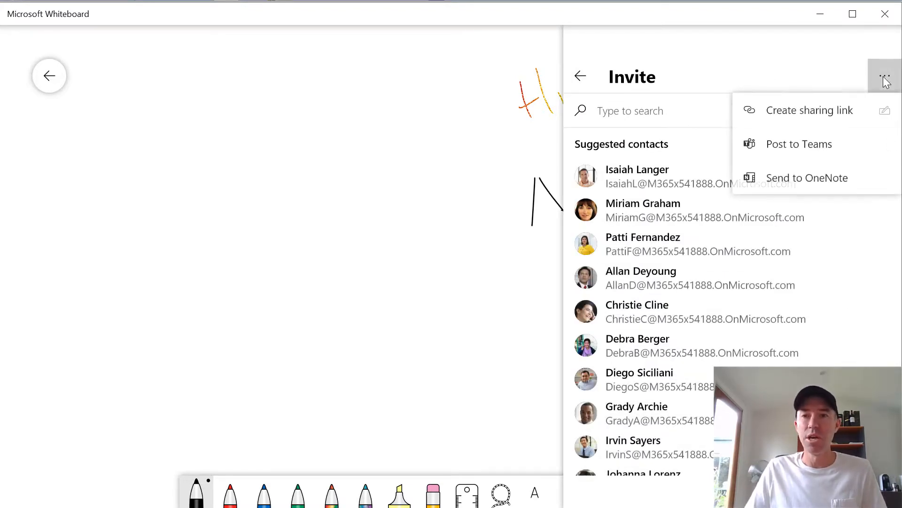
{"action": "left_click", "coordinate": [799, 114]}
{"action": "left_click", "coordinate": [874, 111]}
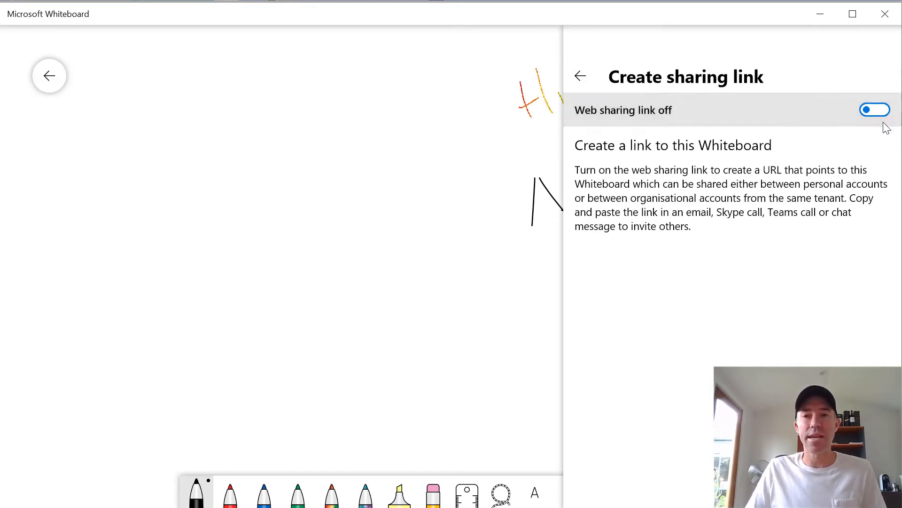
{"action": "left_click", "coordinate": [886, 114]}
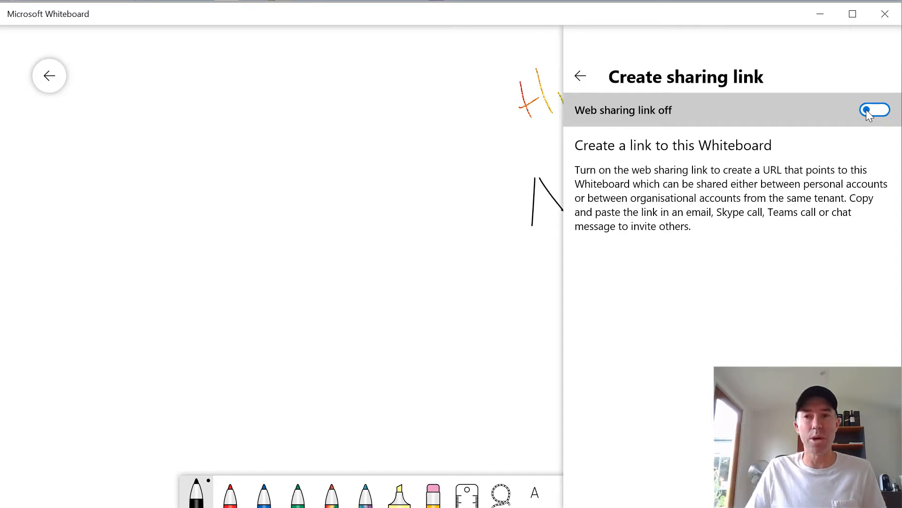
{"action": "left_click", "coordinate": [585, 81]}
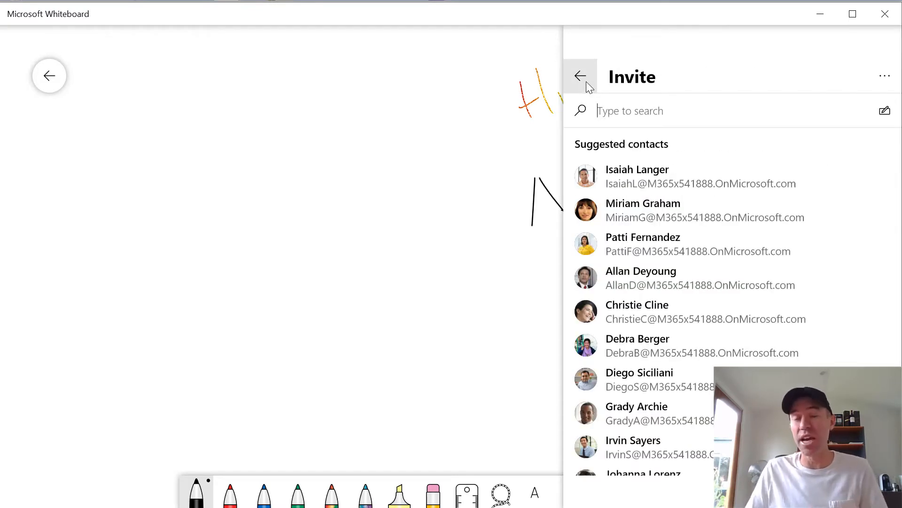